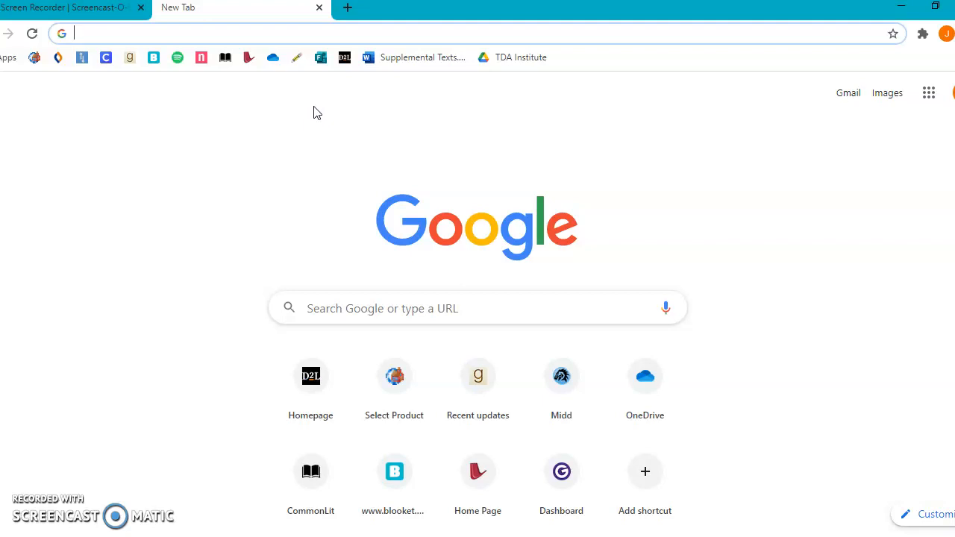
text(www.)
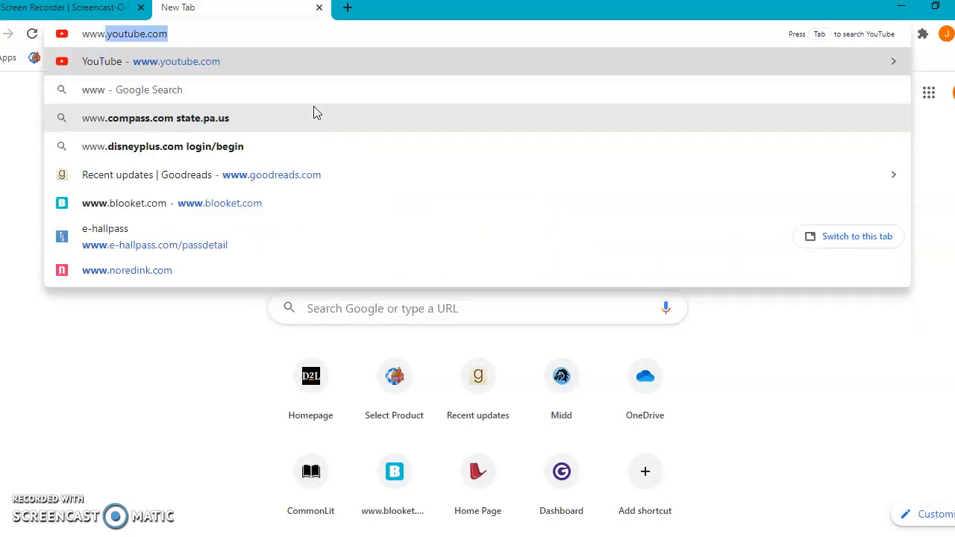
text(blooket.com)
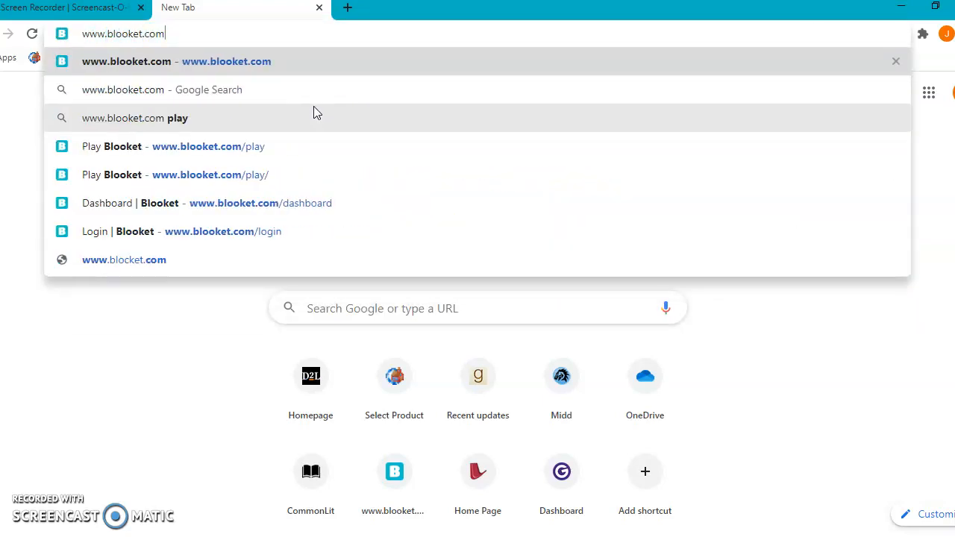
key(Return)
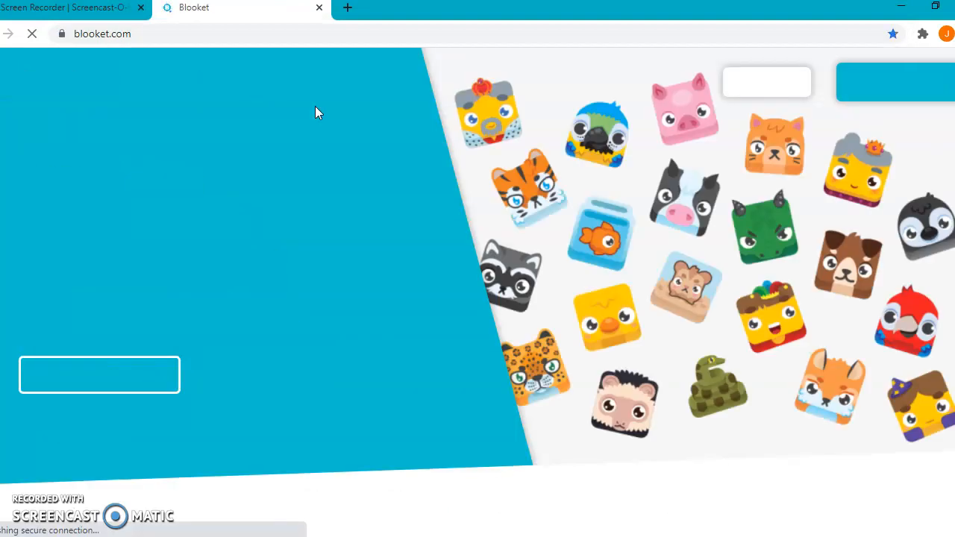
click(919, 91)
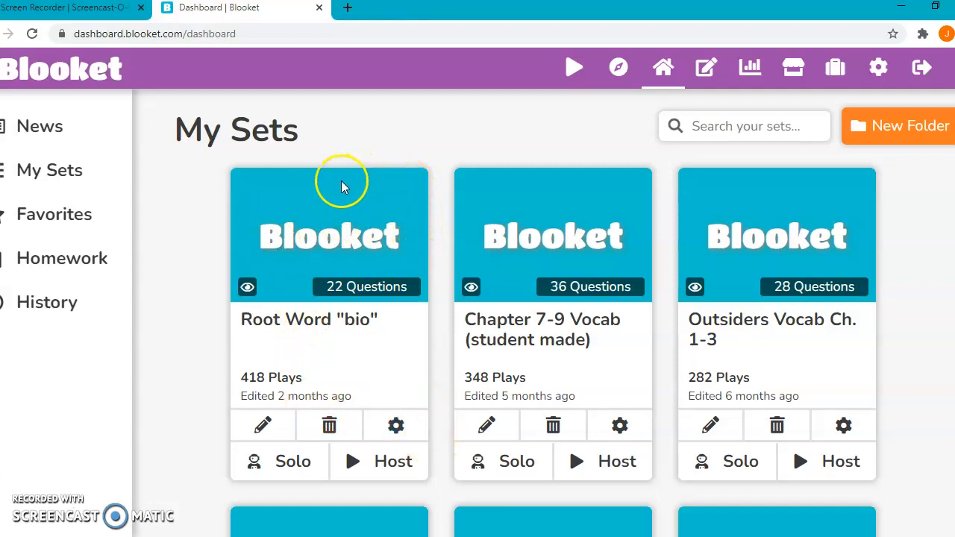
scroll(341, 186, down, 1)
scroll(341, 187, up, 1)
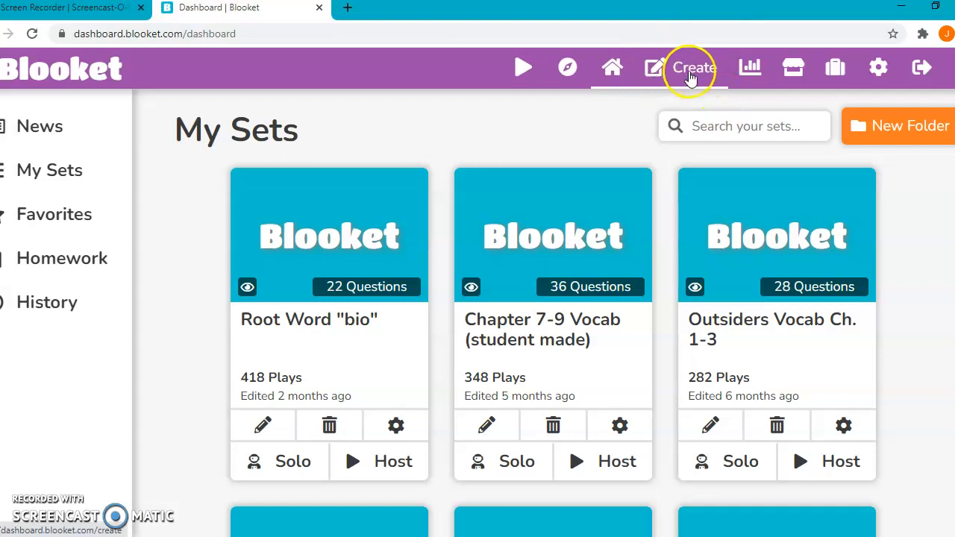
- Create a public question set titled "Week 10 Vocabulary Set" using the Manual creation method
click(686, 75)
click(453, 224)
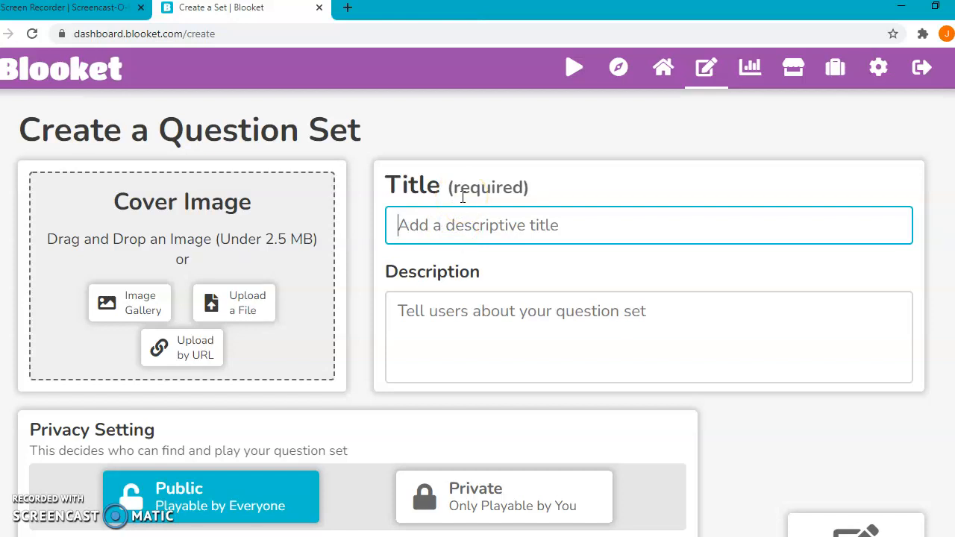
text(Week 10 Vocabulary Set)
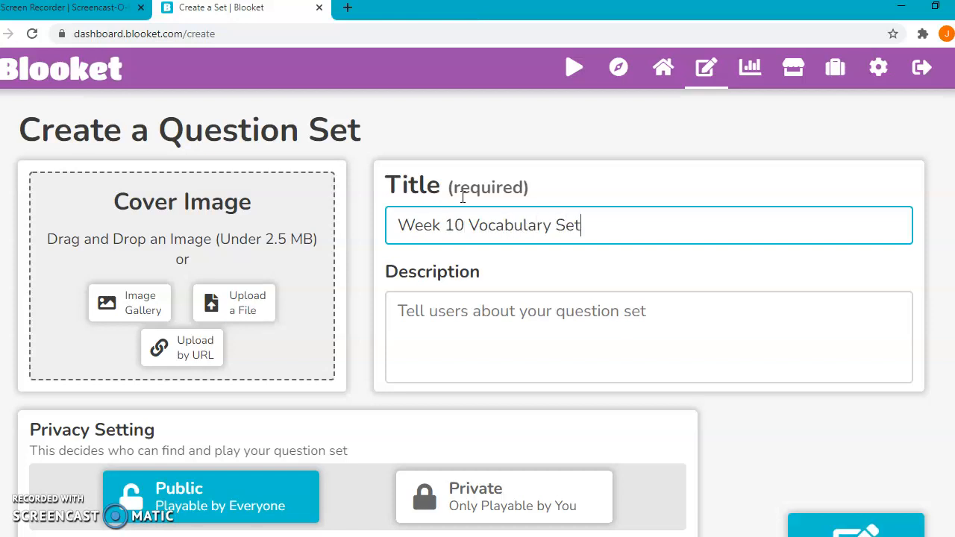
scroll(540, 207, down, 3)
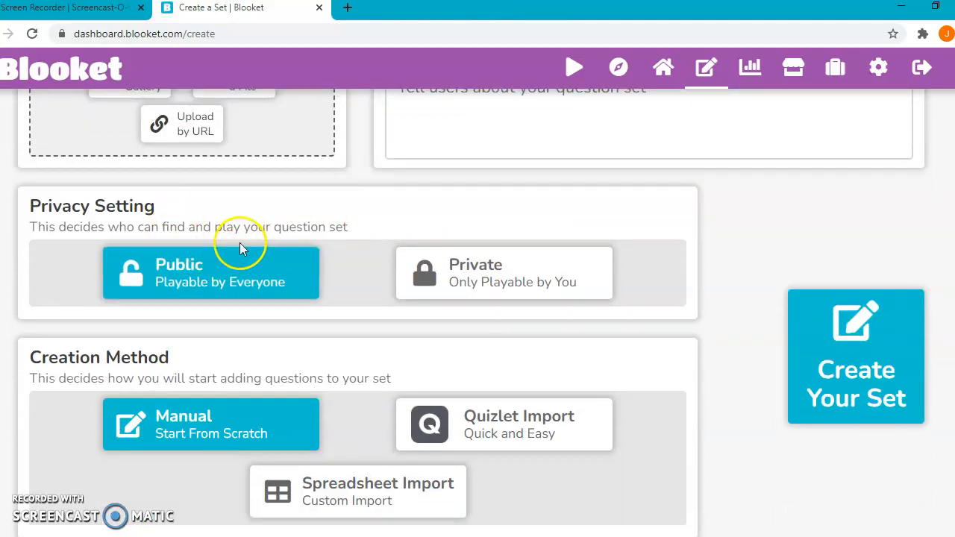
click(484, 283)
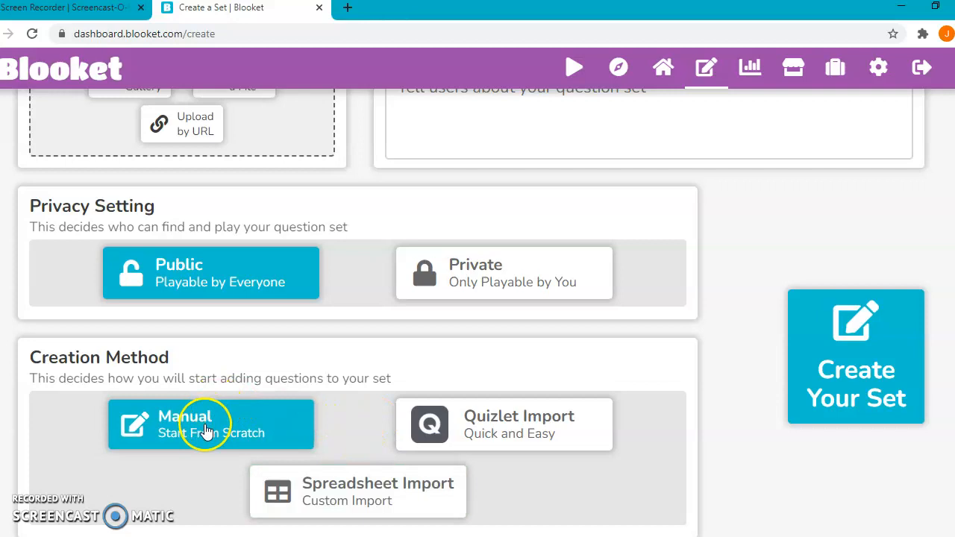
click(804, 331)
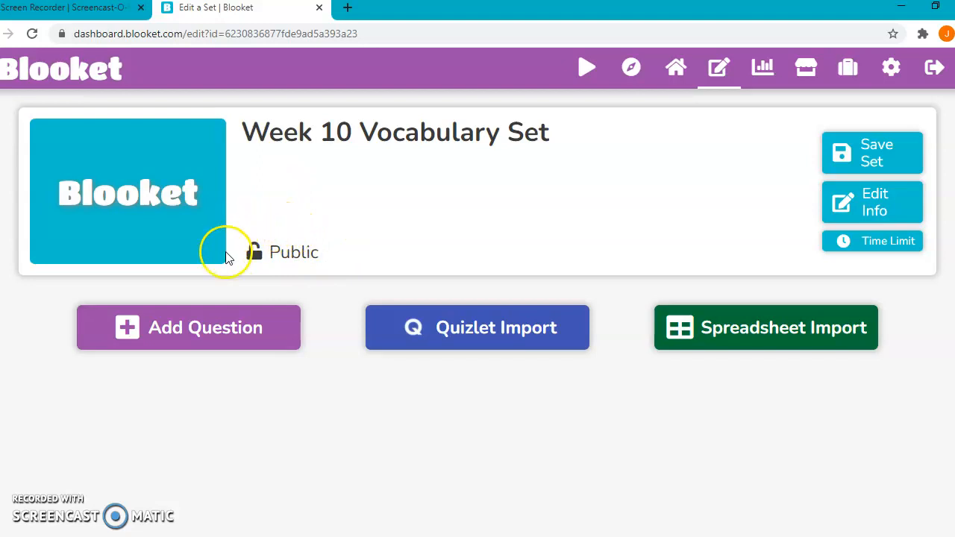
- Add a question with the text "My science teacher is letting us _______________ on a group project today."
click(146, 334)
scroll(458, 266, down, 1)
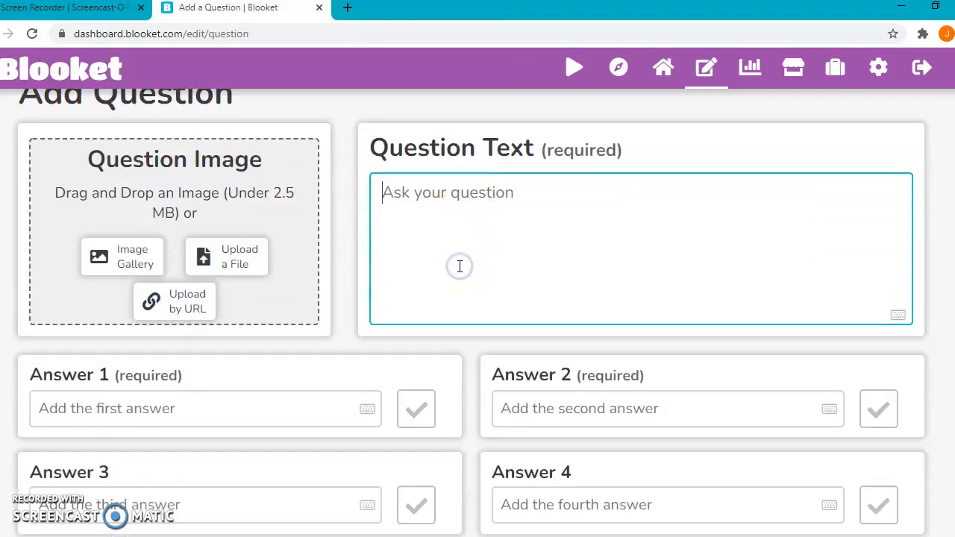
scroll(458, 266, up, 1)
click(469, 254)
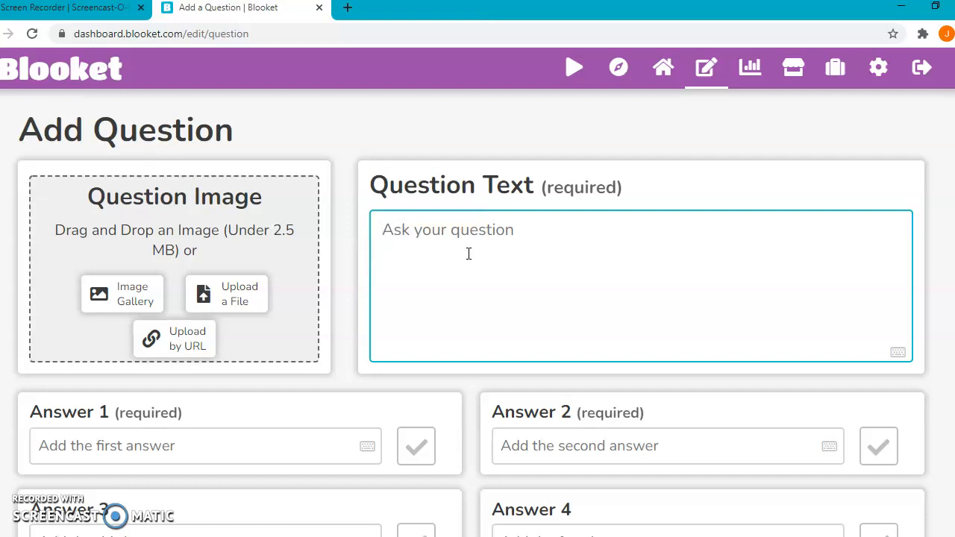
text(My)
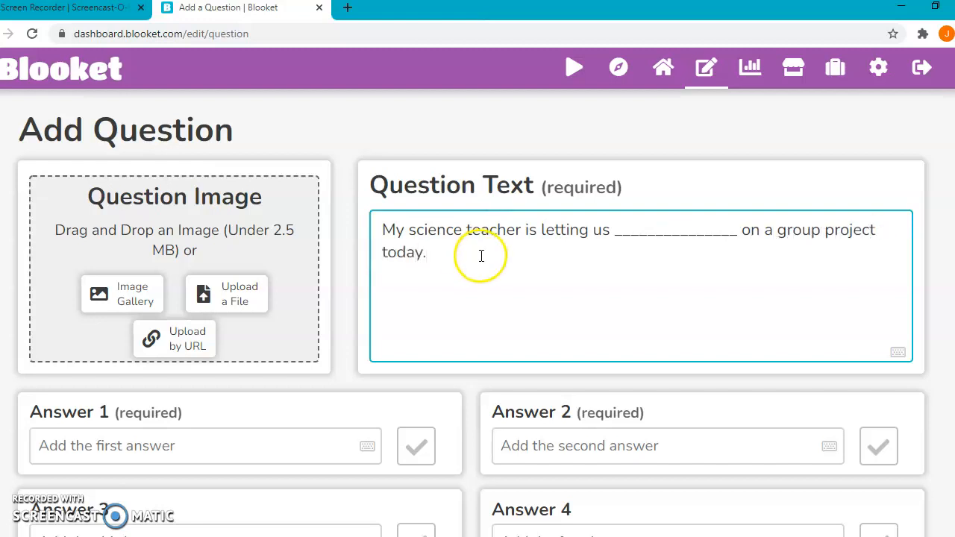
- Enter "collaborate" as Answer 1 and mark it as the correct answer
scroll(482, 256, down, 2)
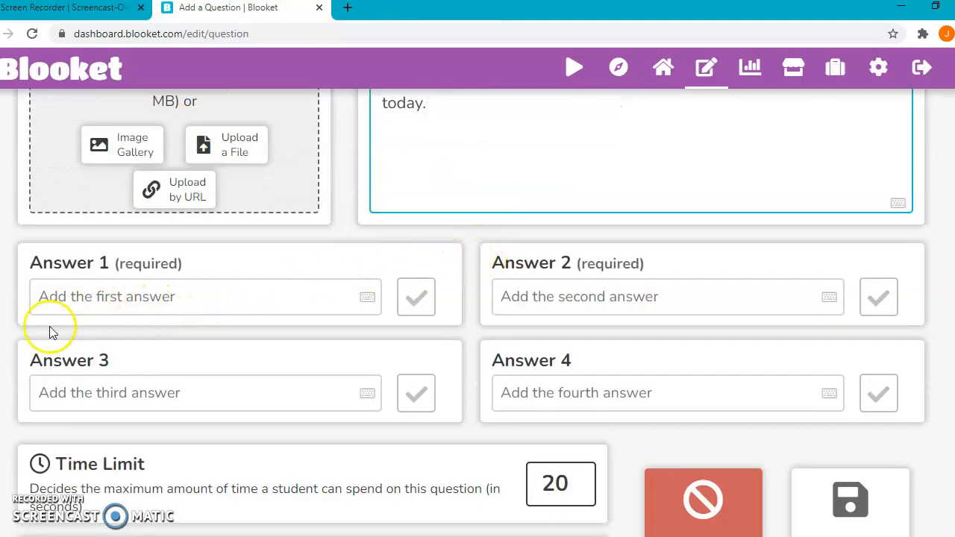
click(75, 296)
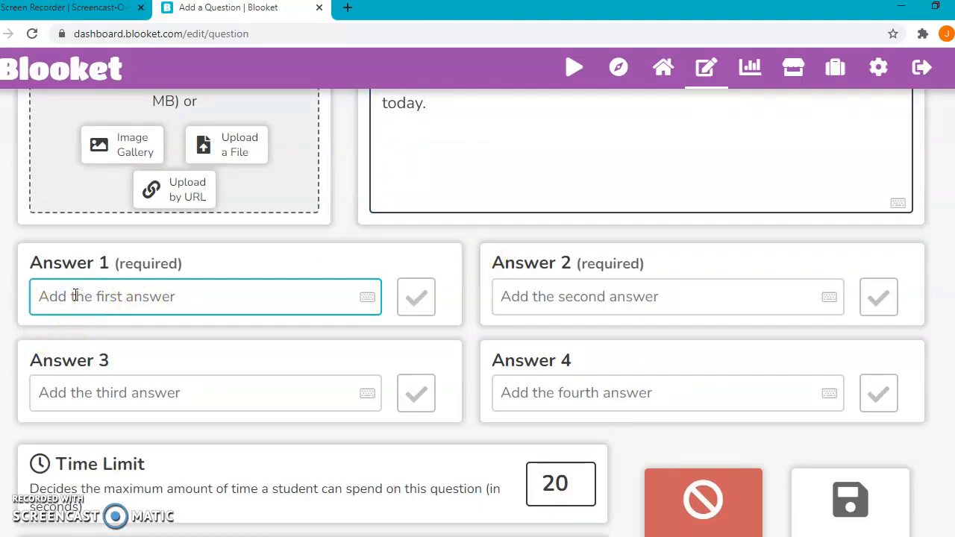
text(collaborate)
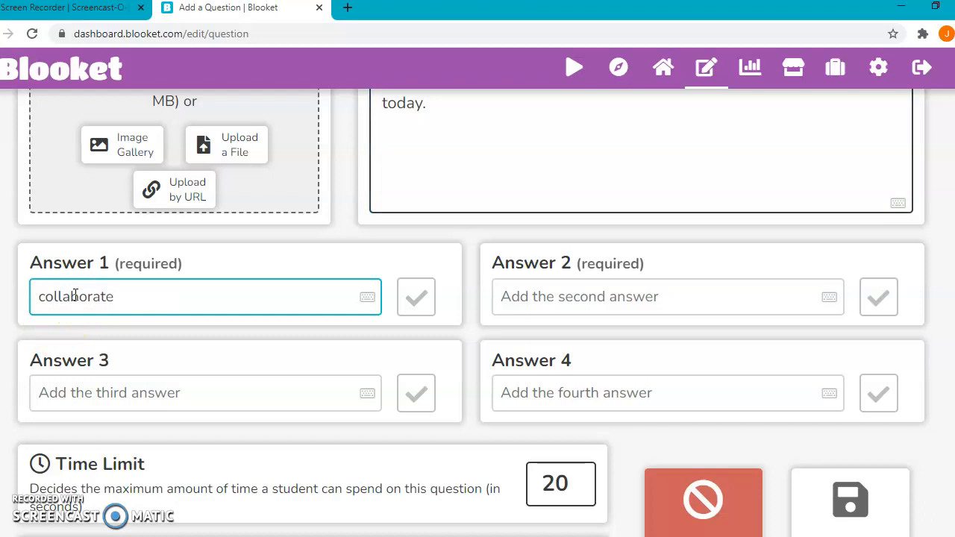
click(425, 304)
- Fill Answers 2 to 4 with "commiserate", "concede" and "concord"
click(549, 299)
text(commiserate)
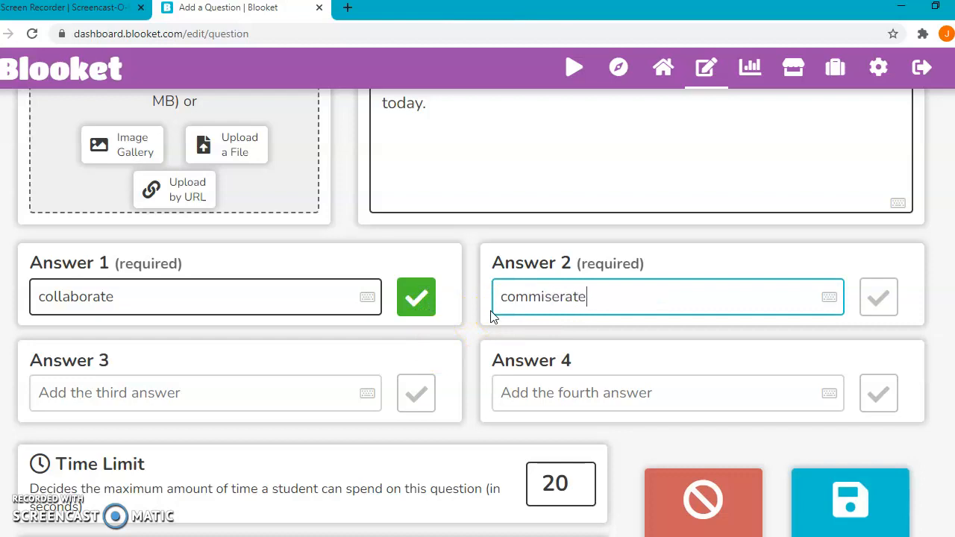
key(Tab)
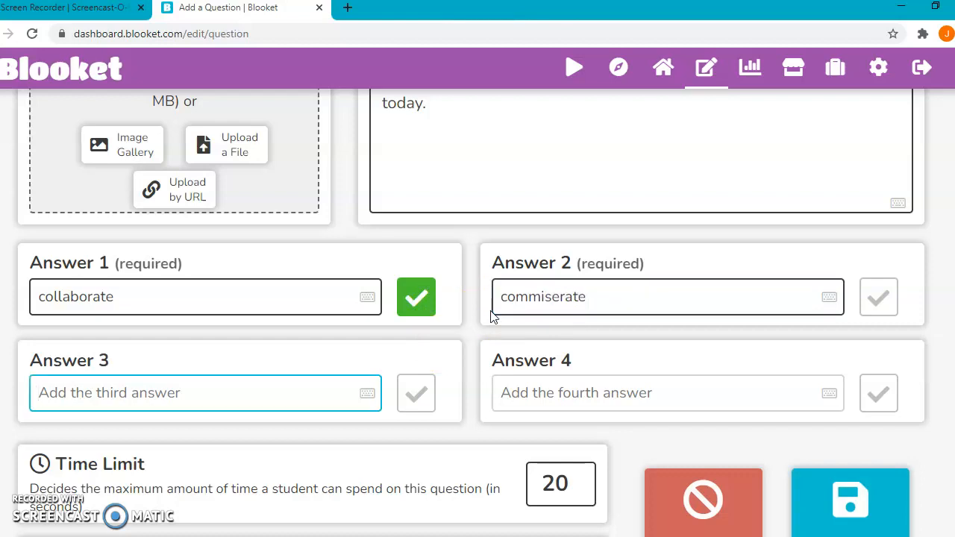
text(concede)
key(Tab)
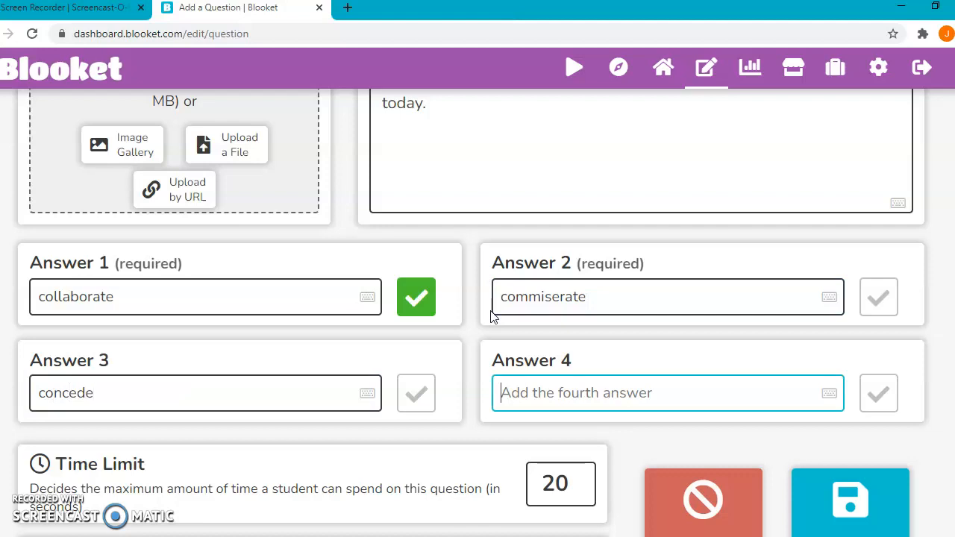
text(conc)
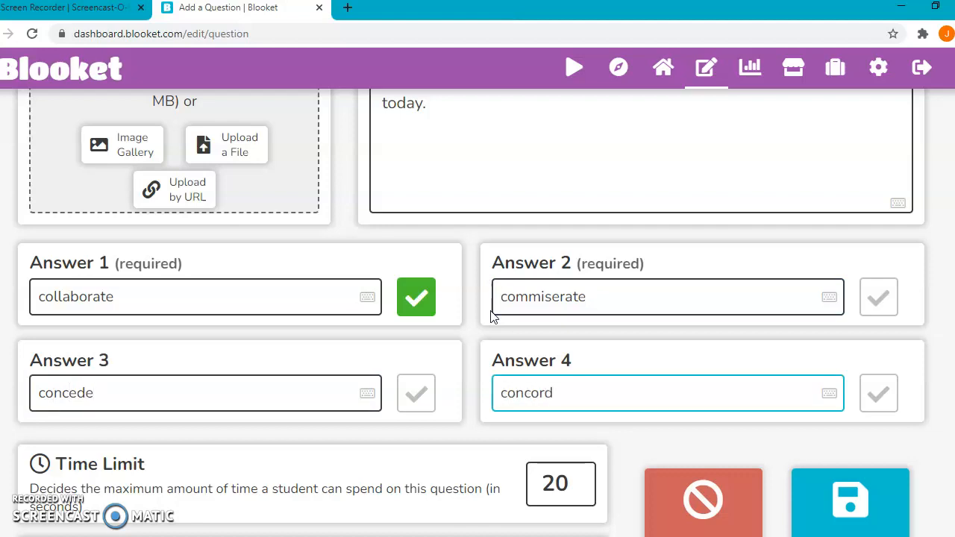
text(ord)
- Check the question text and its answers, and save the question to the set
scroll(224, 328, down, 2)
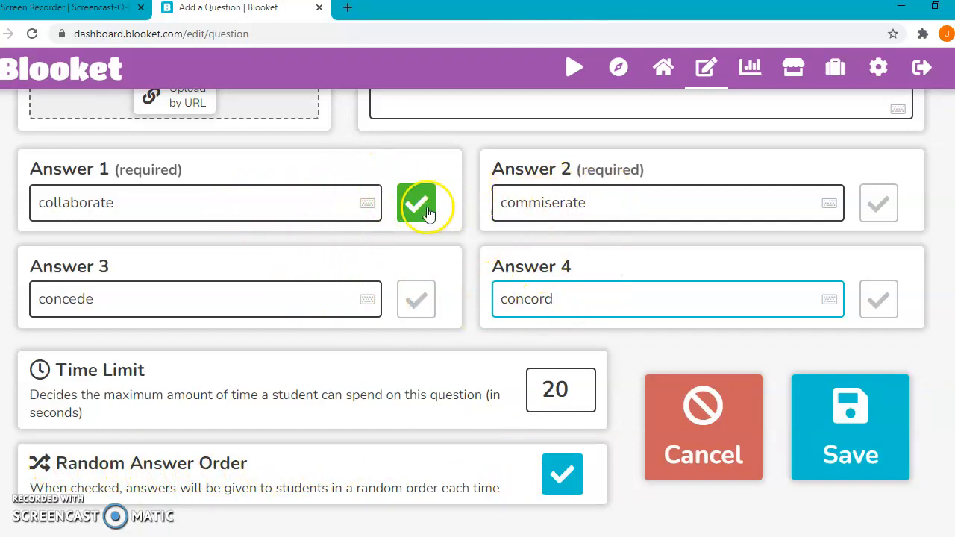
drag(52, 208, 157, 208)
click(157, 208)
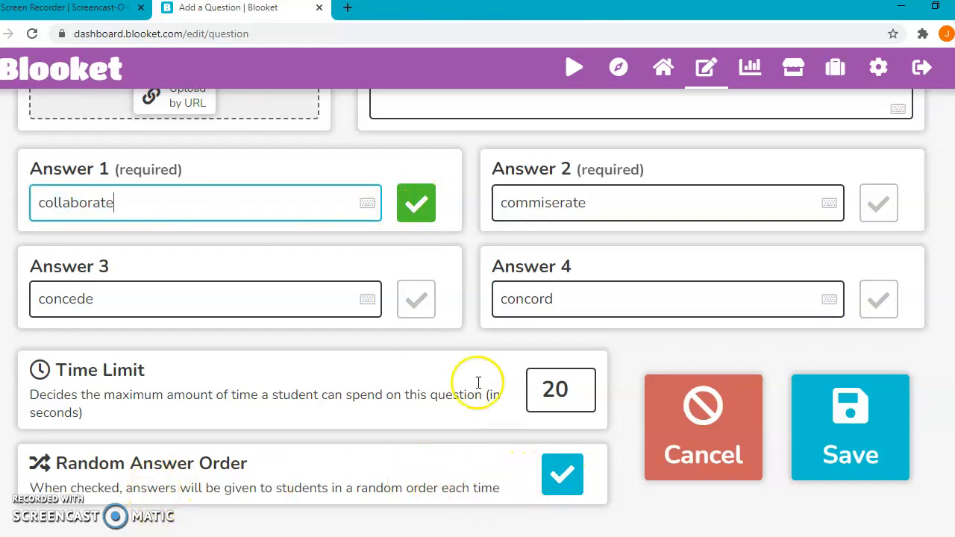
scroll(477, 381, up, 3)
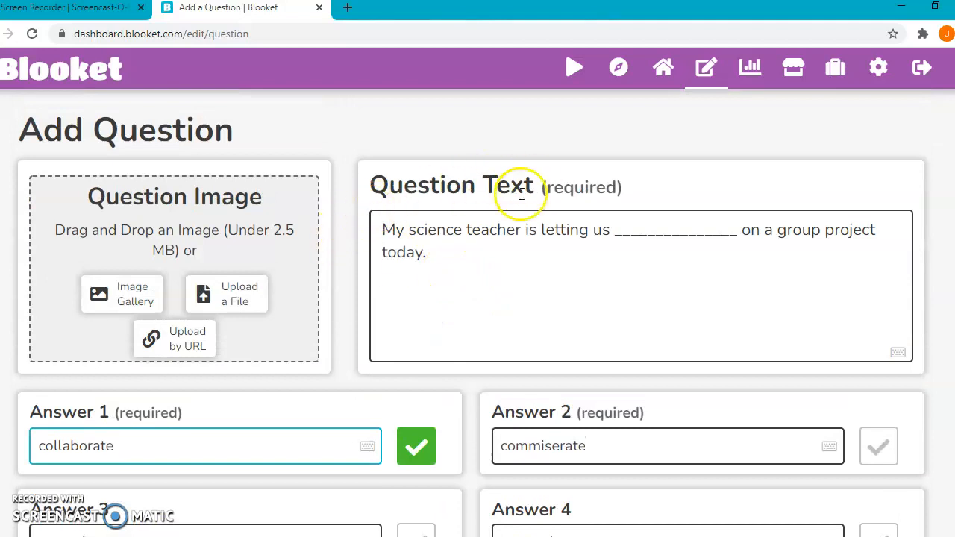
scroll(418, 299, down, 2)
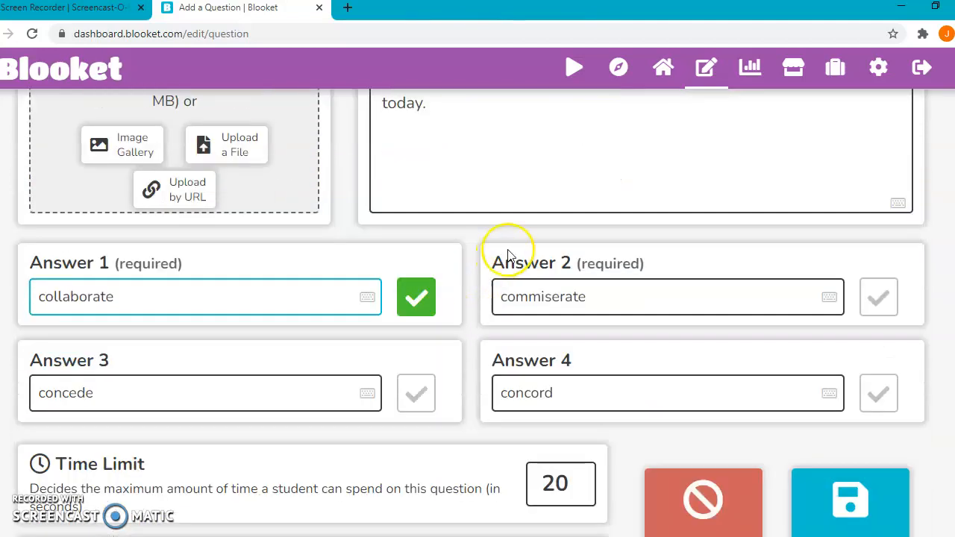
click(815, 481)
- Start another question and upload the "collaborate" picture from the Gimkit folder in Pictures as its question image
click(228, 329)
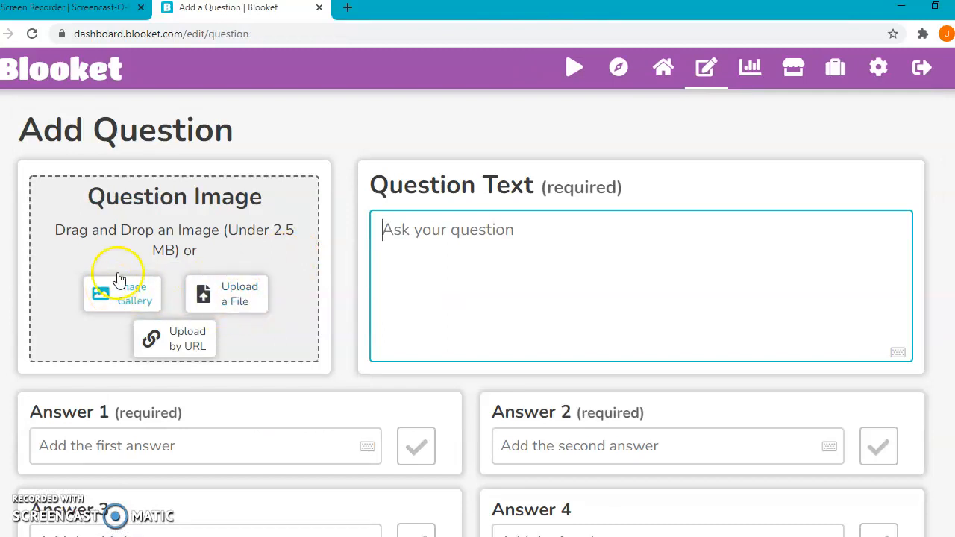
click(239, 306)
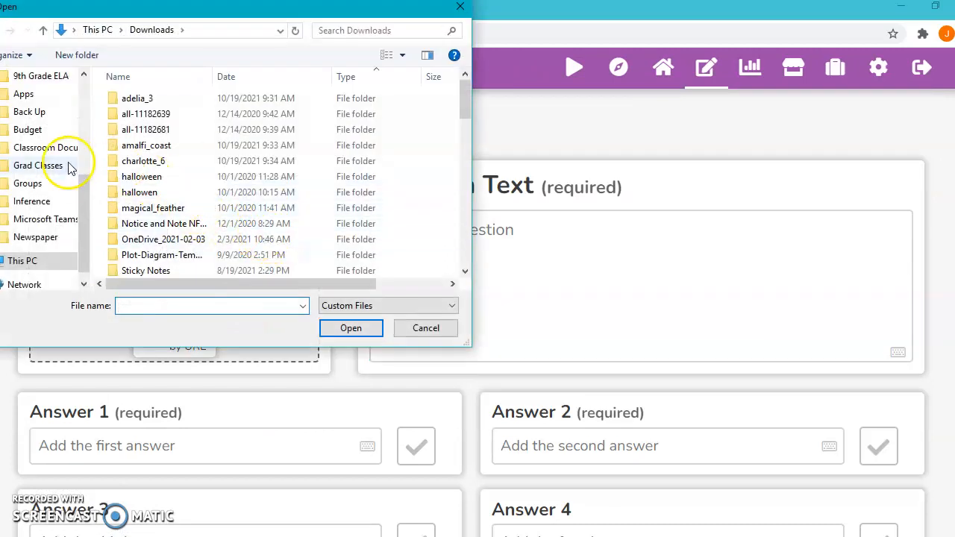
scroll(65, 181, up, 4)
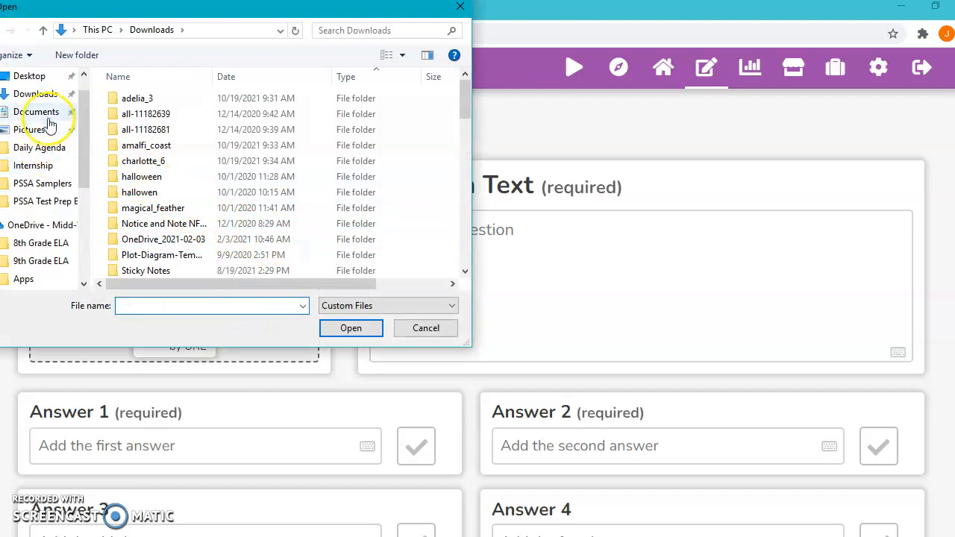
click(29, 130)
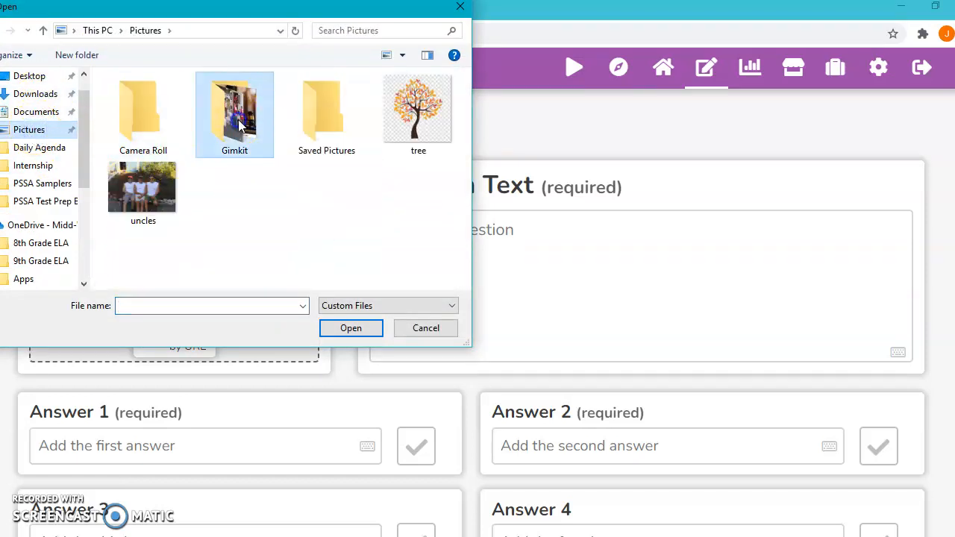
double_click(207, 155)
scroll(320, 236, down, 10)
scroll(320, 241, down, 1)
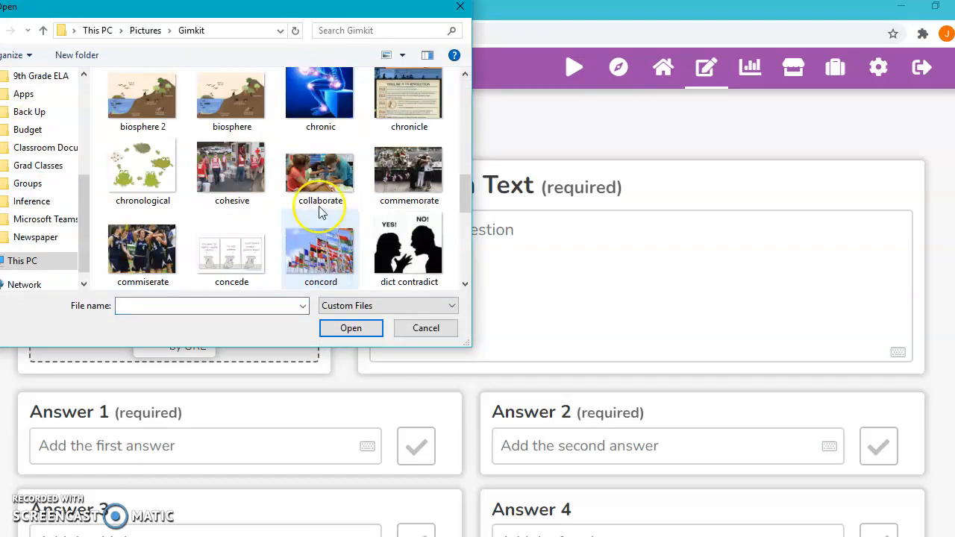
click(320, 181)
click(346, 336)
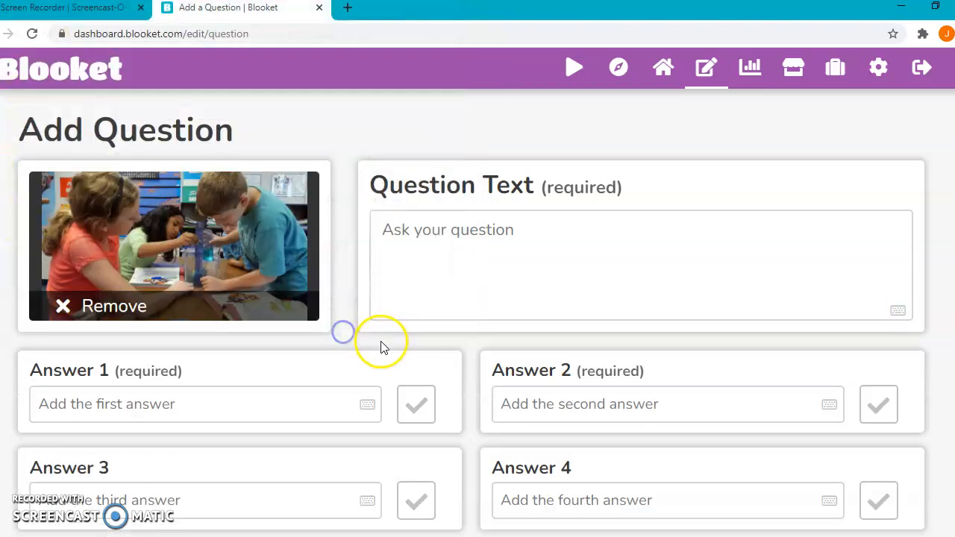
- Set the question text to "What vocabulary word is this picture depicting?" and enter "collaborate" as Answer 1
click(482, 273)
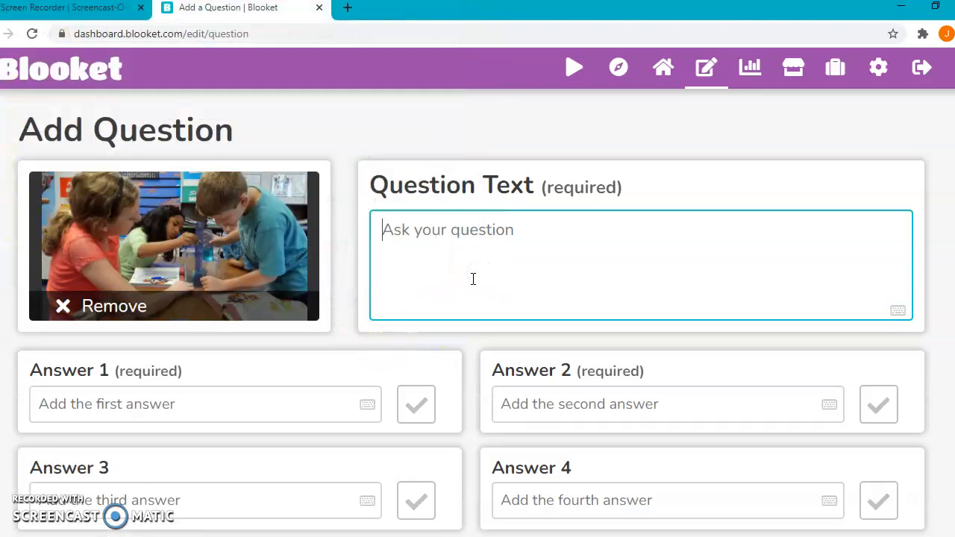
text(W)
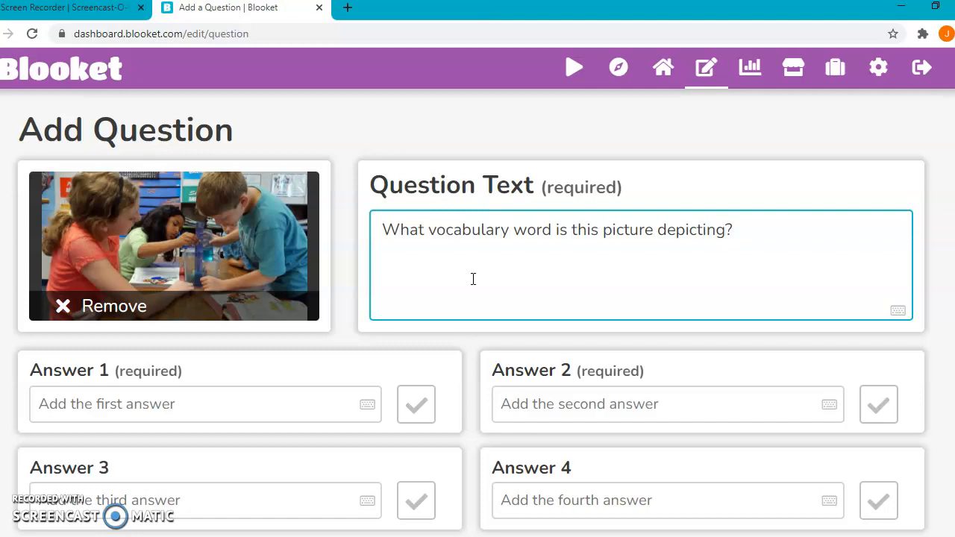
click(220, 398)
scroll(219, 396, down, 2)
text(collaborate)
- Fill Answers 2 to 4 with "commiserate", "concede" and "concord", and mark "collaborate" as the correct answer
key(Tab)
text(c)
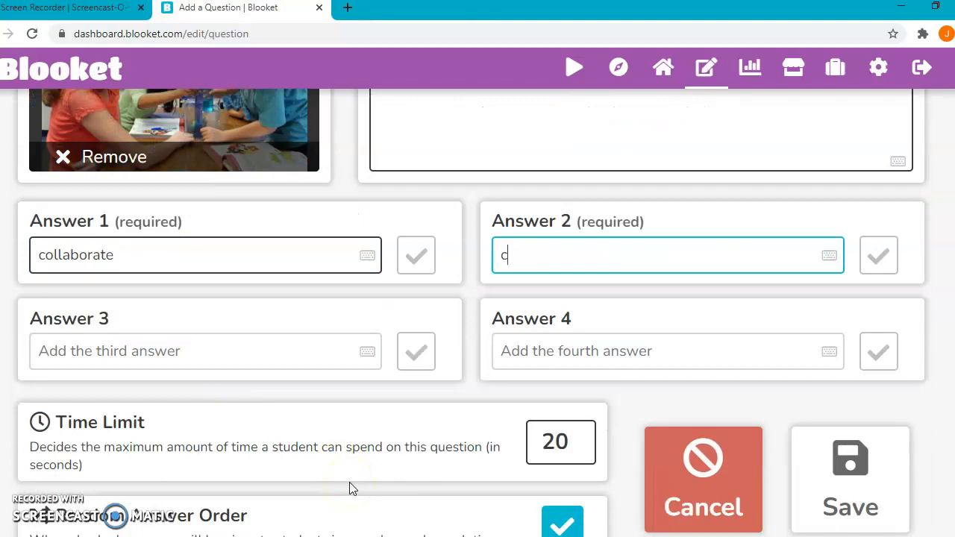
text(ommiserate)
key(Tab)
text(concede)
key(Tab)
text(conc)
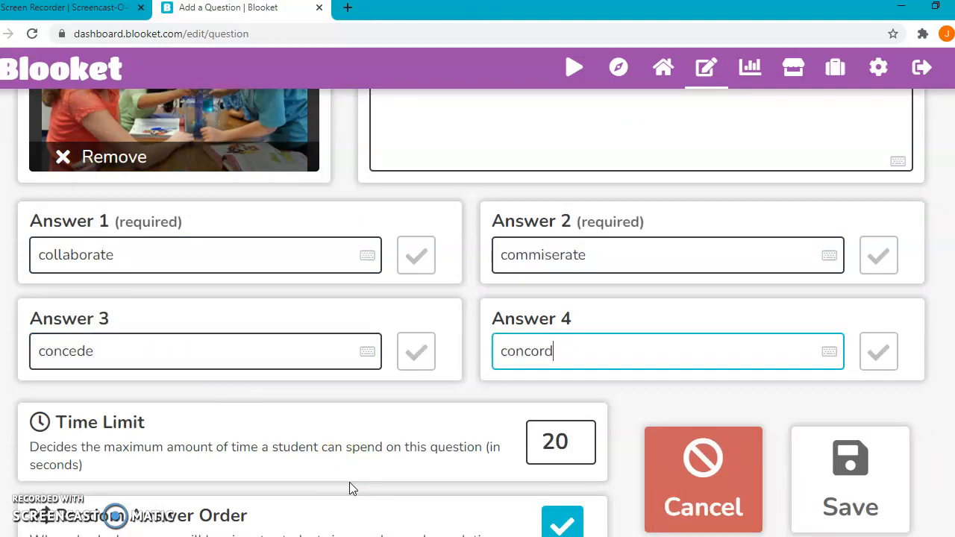
scroll(407, 291, down, 1)
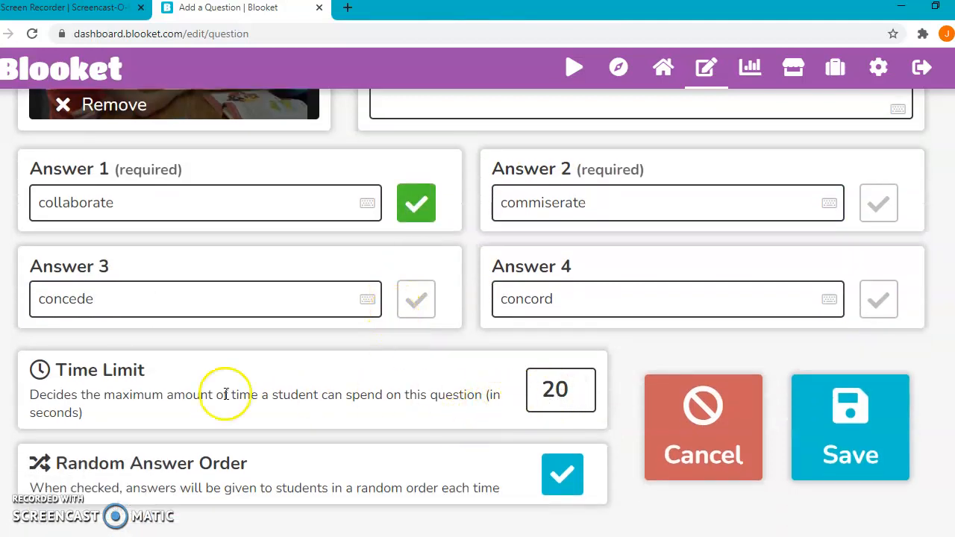
- Review the picture question's time limit and answers, and save the question to the set
drag(133, 396, 399, 413)
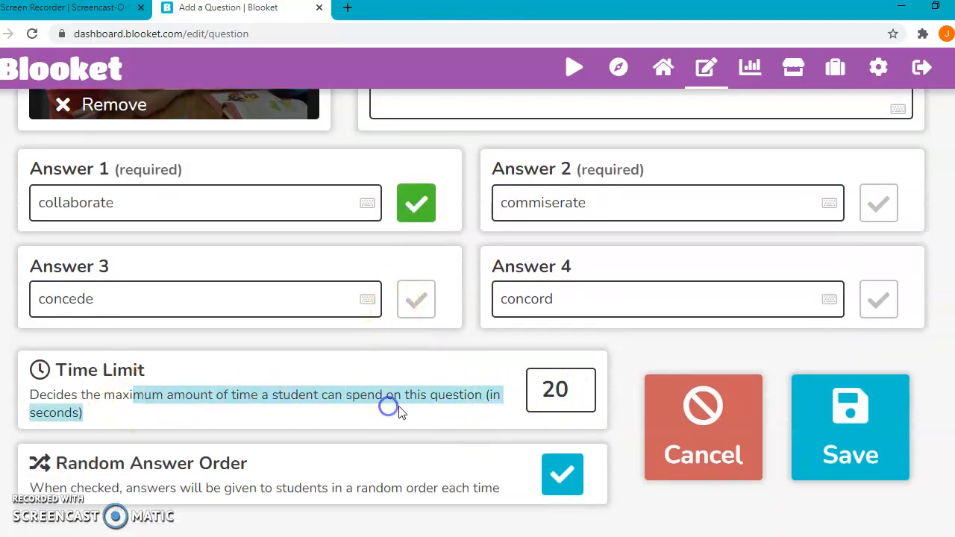
click(551, 387)
double_click(550, 389)
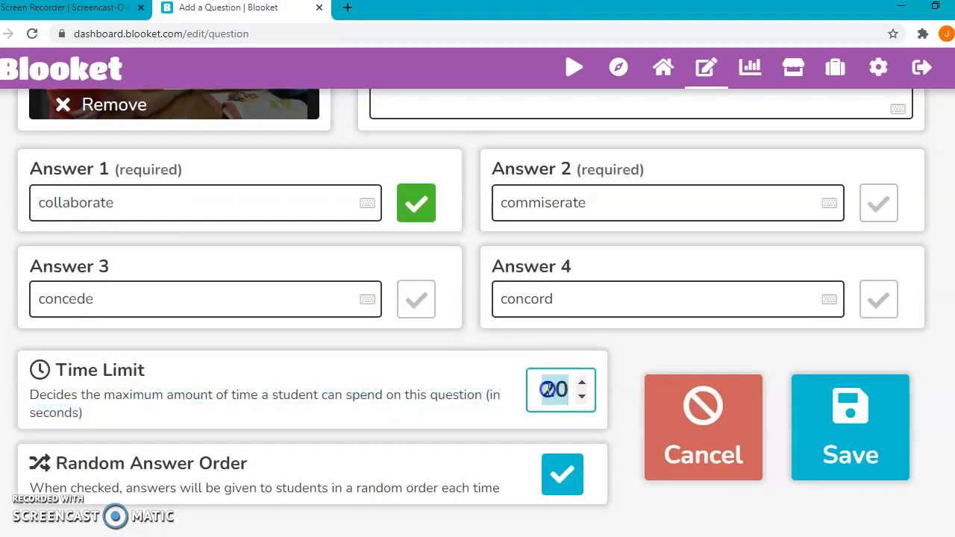
click(562, 389)
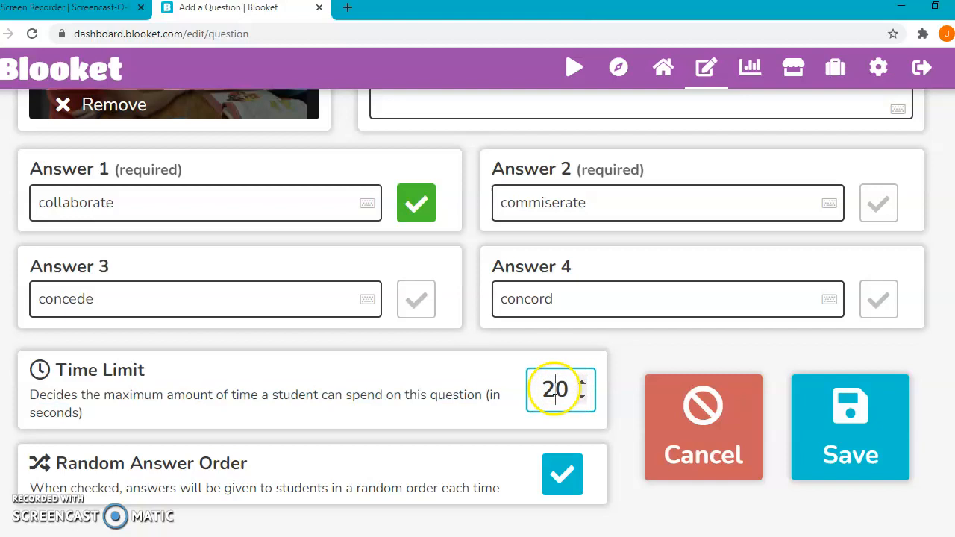
scroll(348, 426, up, 3)
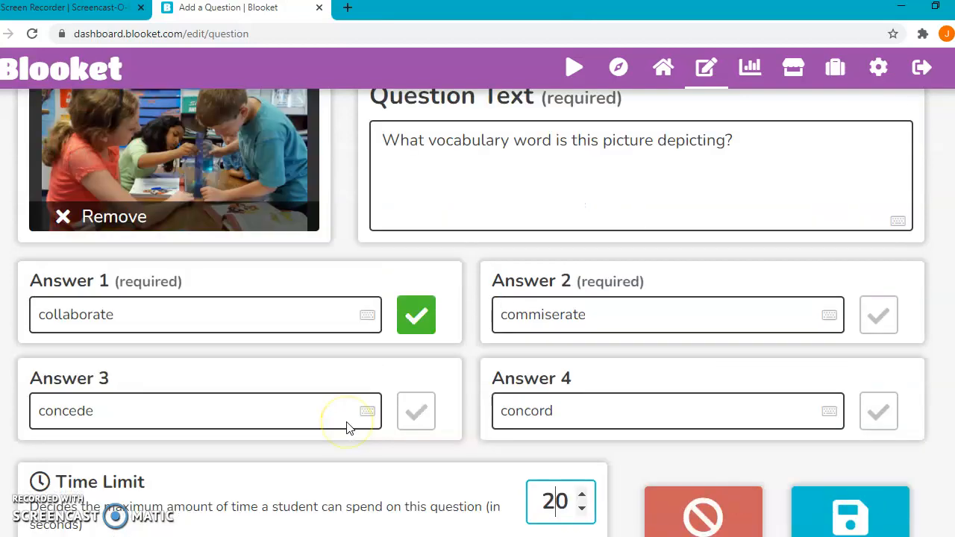
scroll(347, 421, down, 3)
click(850, 418)
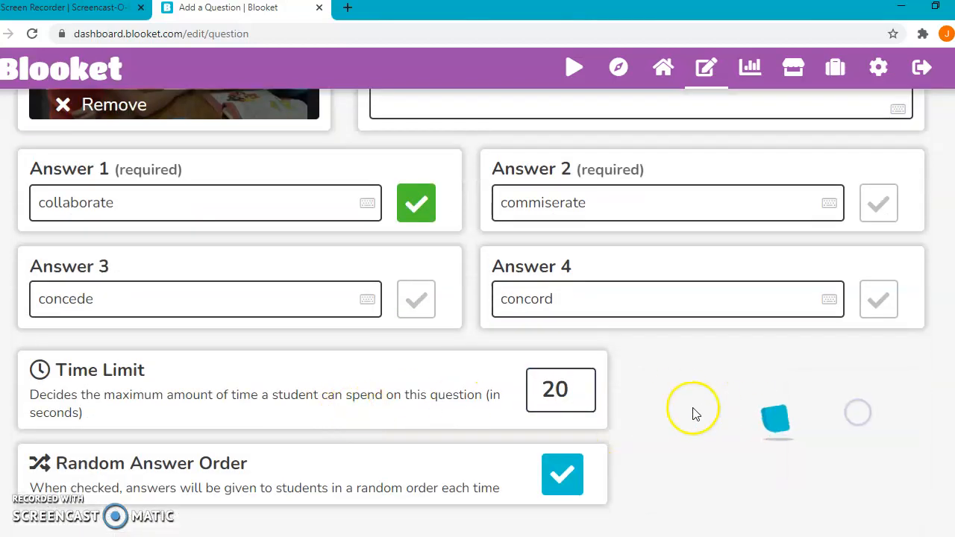
- Check the questions listed in the Week 10 Vocabulary Set and save the set
scroll(324, 267, down, 2)
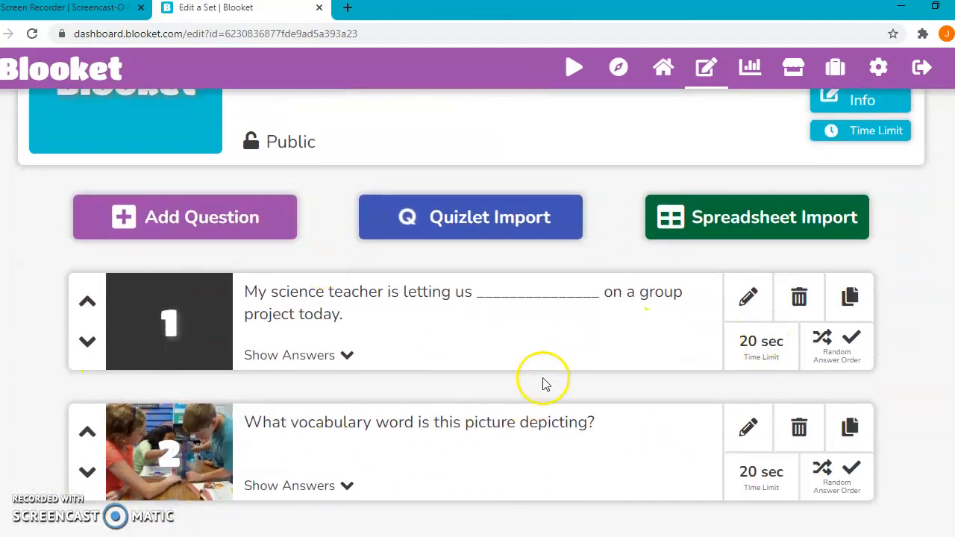
scroll(544, 385, up, 1)
scroll(543, 381, up, 1)
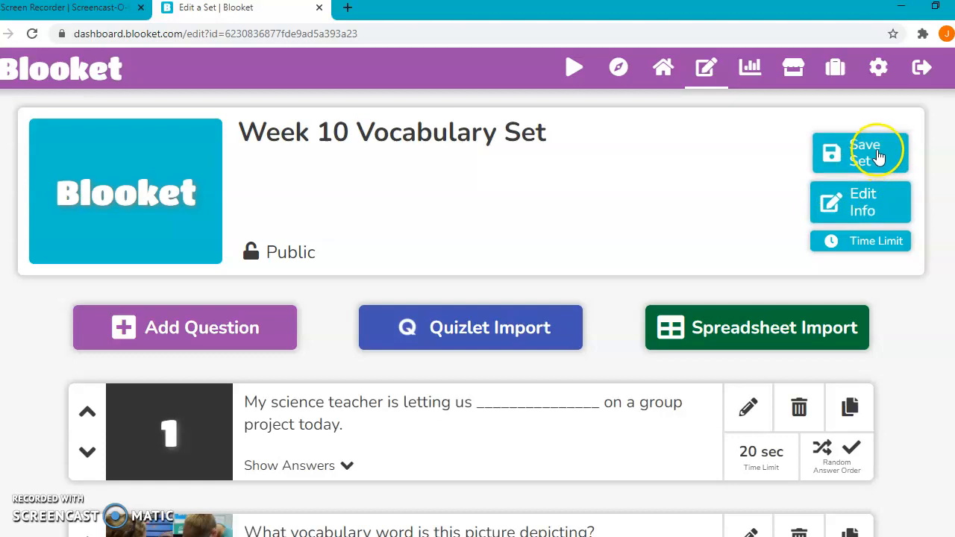
click(867, 157)
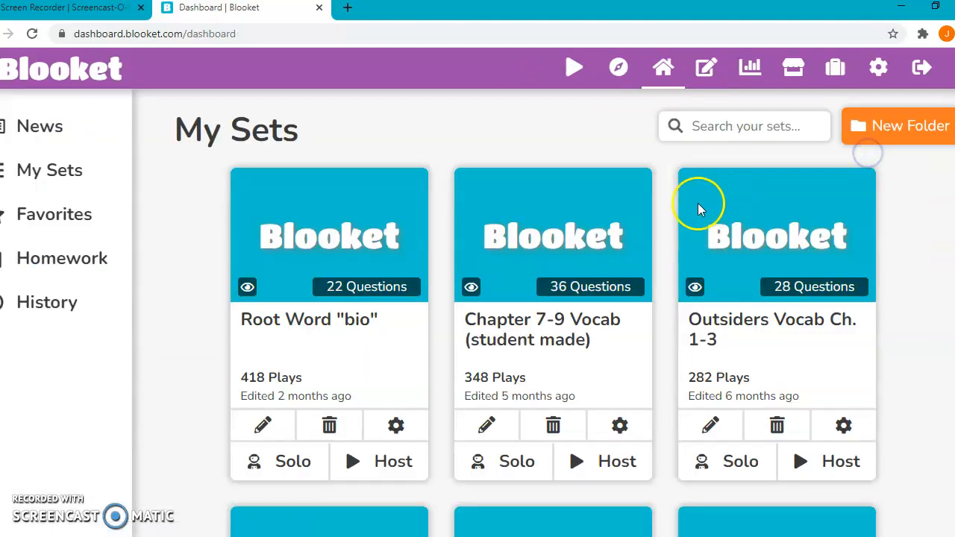
- Find the Week 10 Vocabulary Set among the saved sets and choose to host it
scroll(427, 260, down, 1)
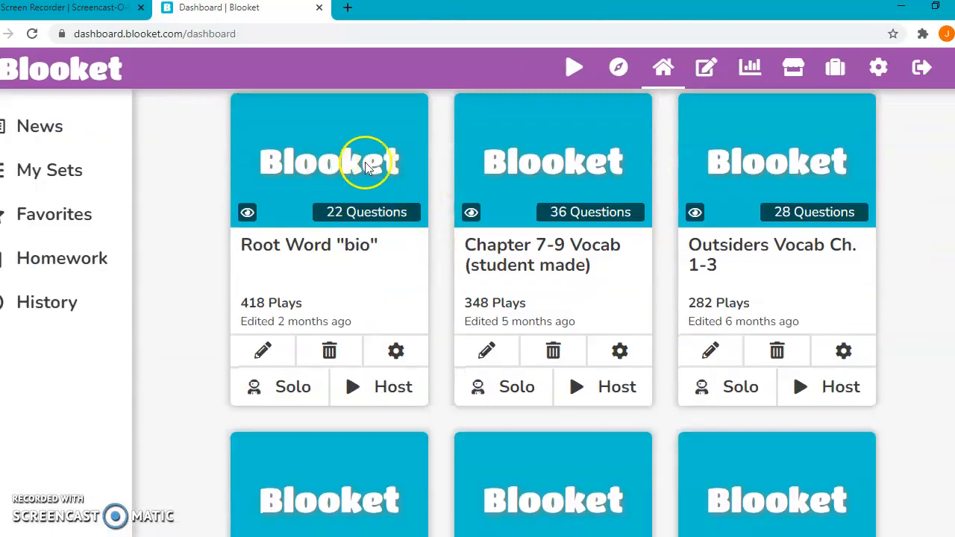
scroll(414, 314, down, 3)
scroll(414, 314, down, 2)
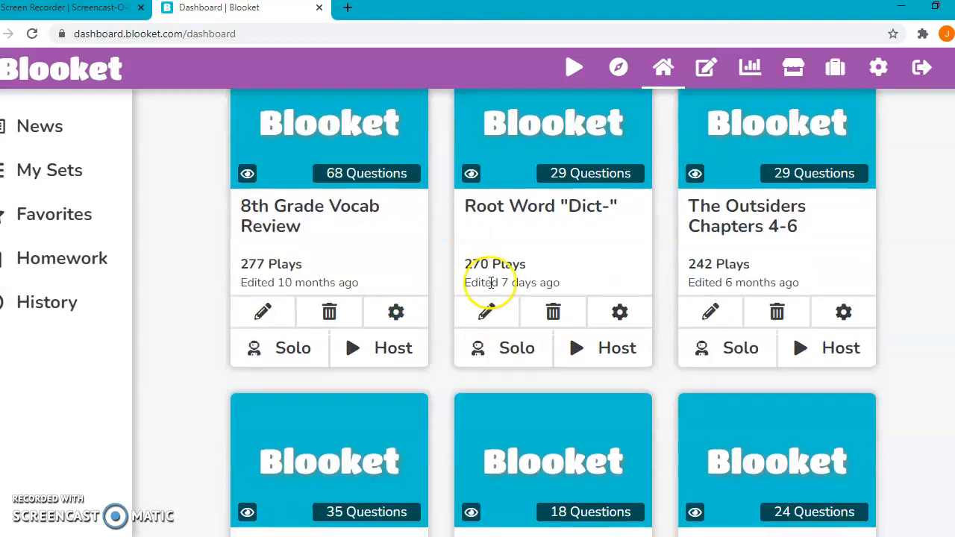
scroll(485, 287, down, 6)
scroll(523, 295, down, 1)
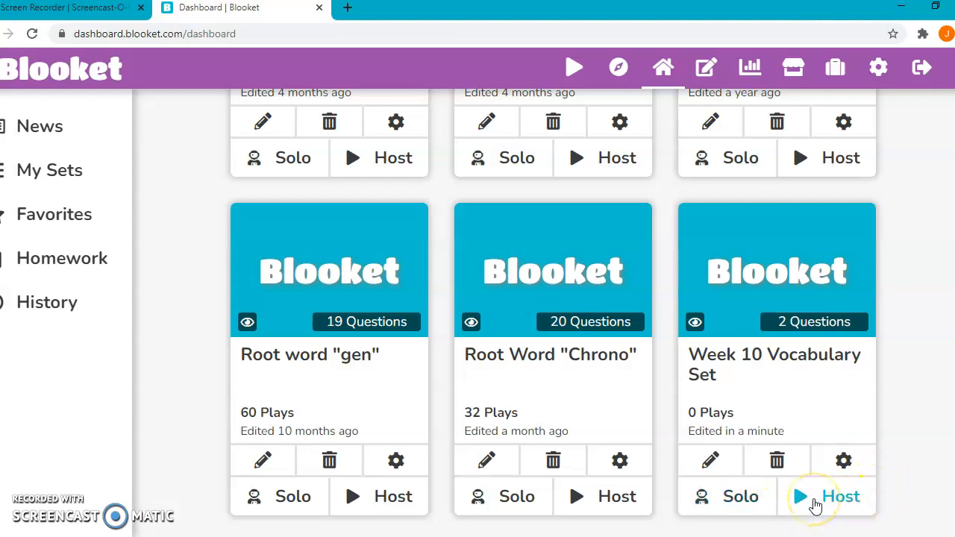
click(819, 504)
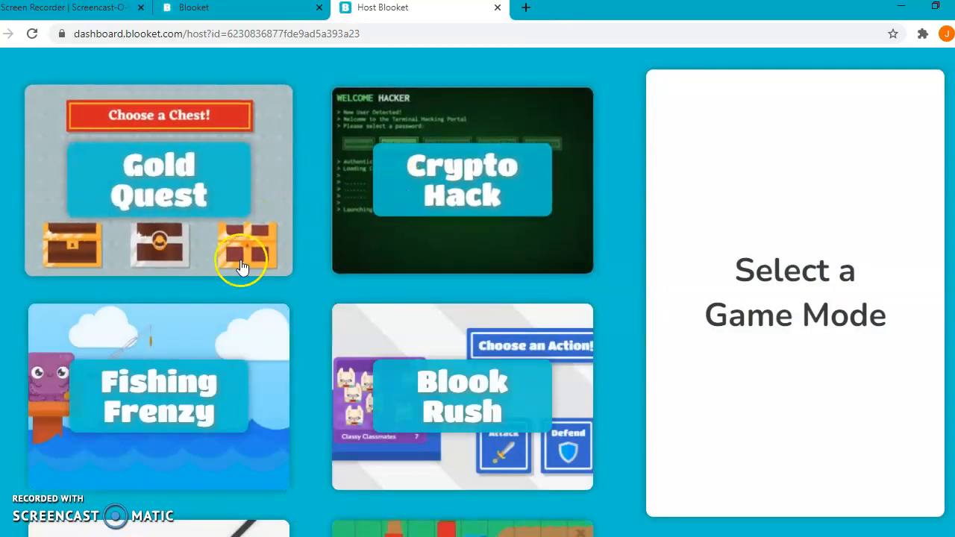
- Examine the game modes available for hosting the vocabulary set
scroll(313, 363, down, 2)
scroll(280, 351, down, 5)
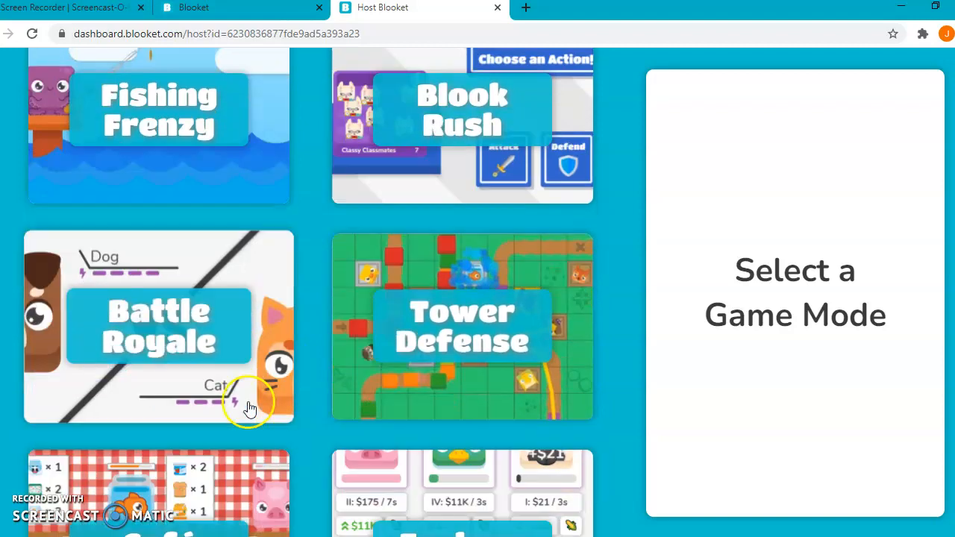
scroll(240, 420, down, 4)
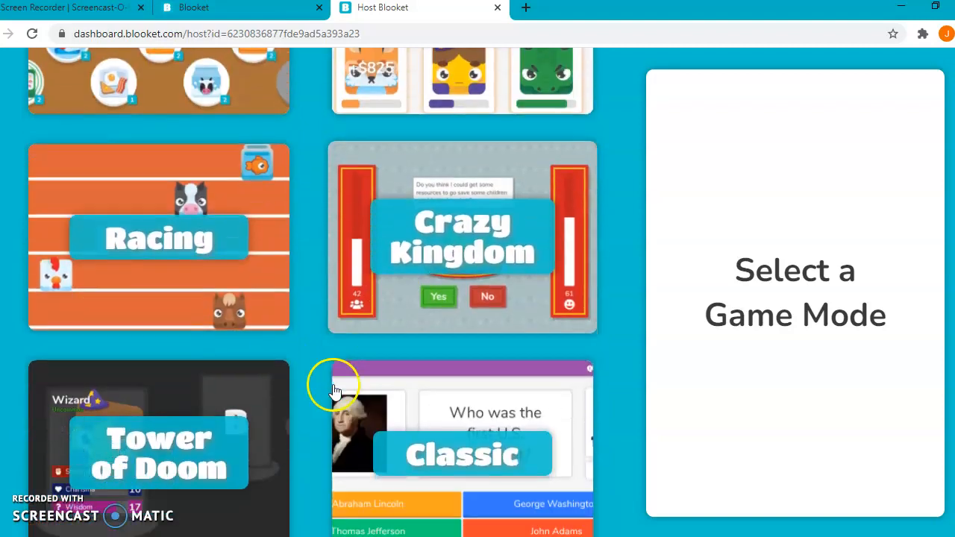
scroll(343, 302, up, 3)
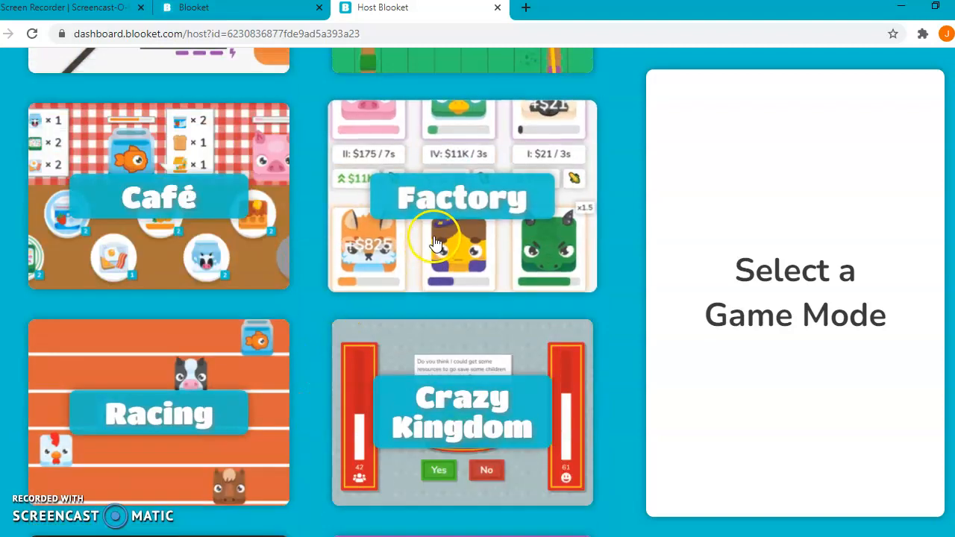
scroll(371, 254, up, 1)
scroll(371, 255, up, 3)
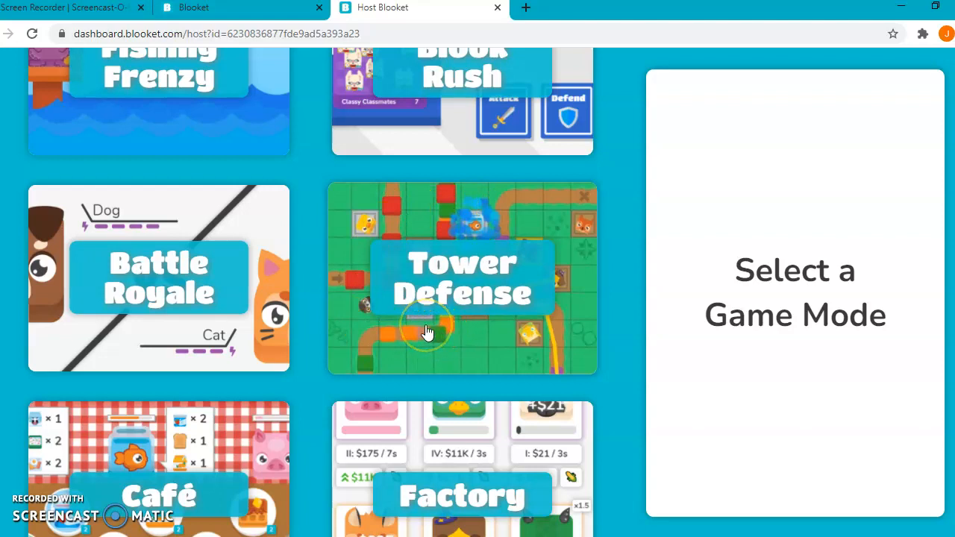
scroll(441, 321, up, 3)
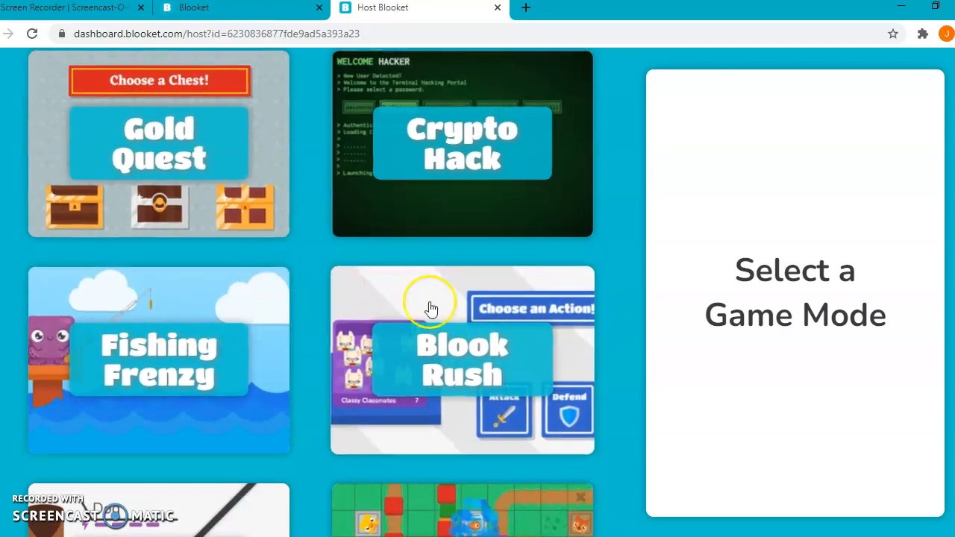
scroll(415, 306, up, 1)
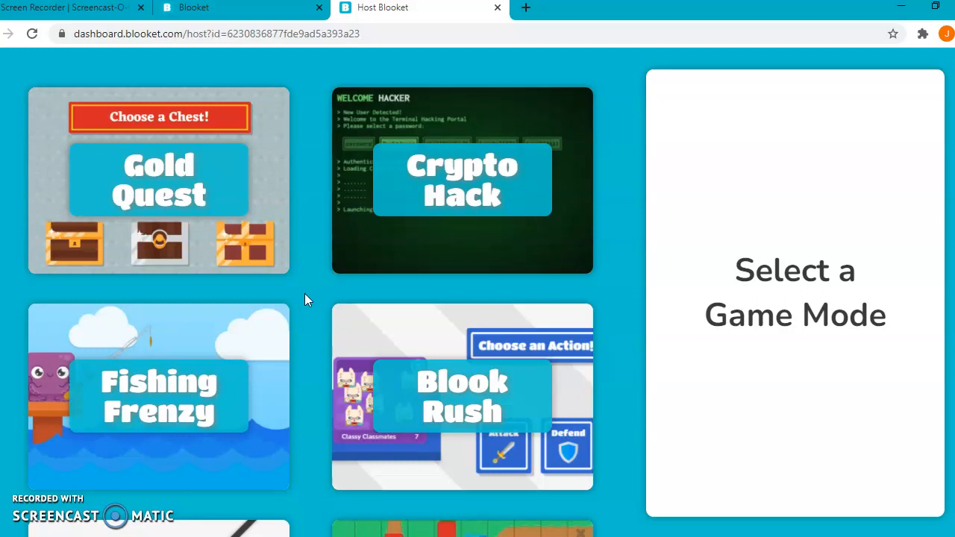
- Select Gold Quest as the game mode and proceed to its hosting settings
click(169, 193)
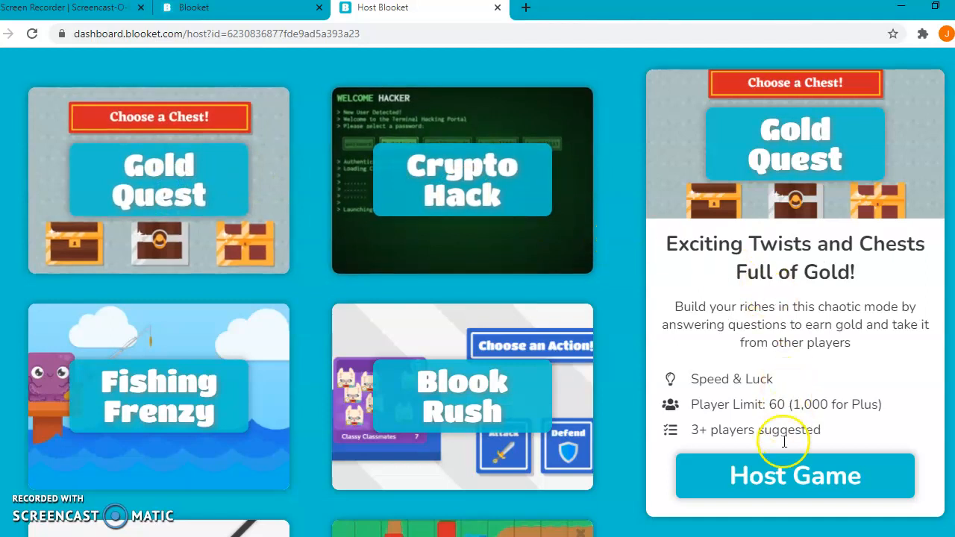
click(787, 481)
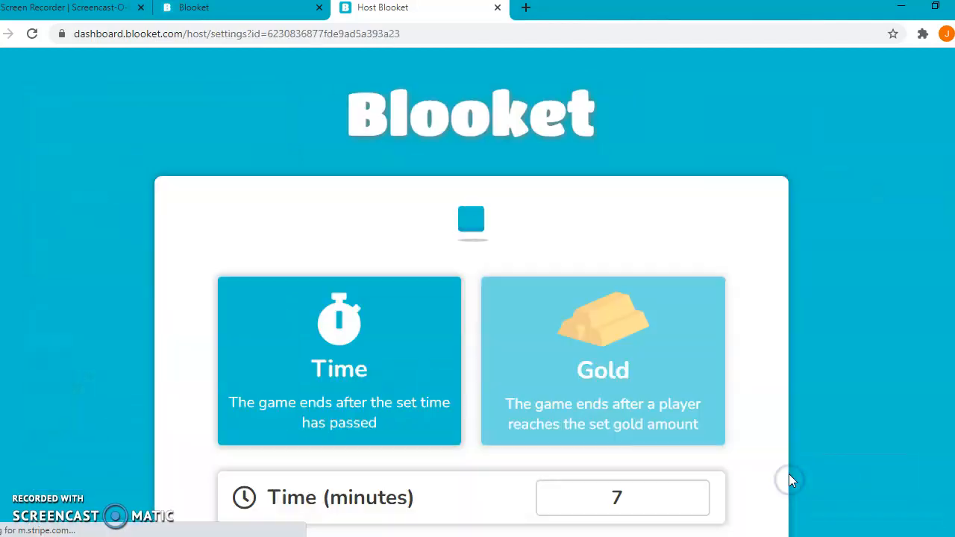
- Set the time-based Gold Quest game's duration to 10 minutes
scroll(564, 321, down, 2)
scroll(563, 321, down, 3)
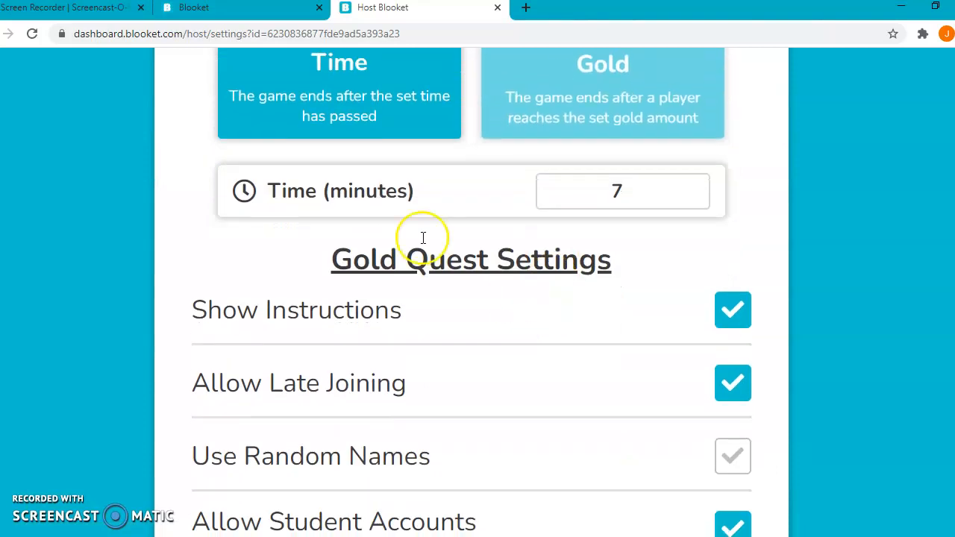
click(692, 186)
click(692, 185)
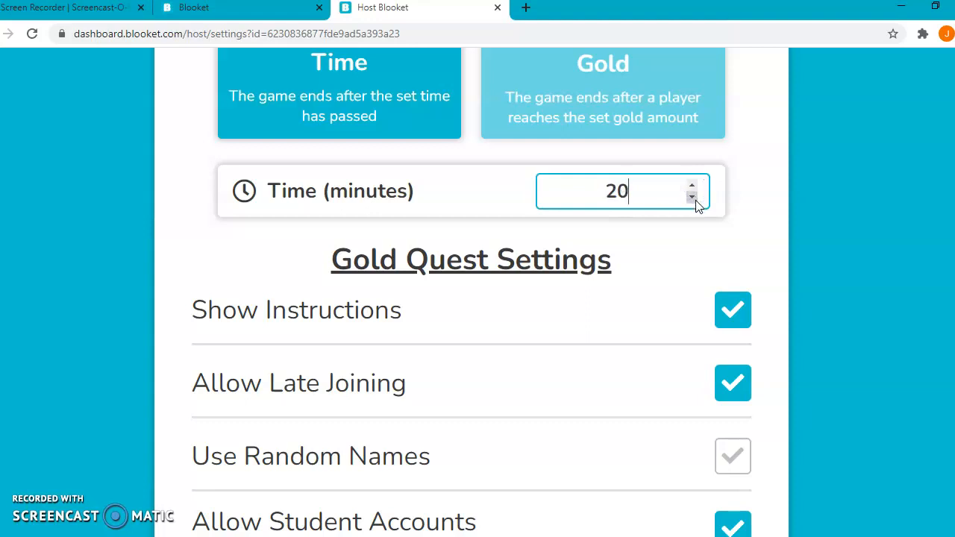
click(692, 196)
click(693, 197)
click(693, 196)
click(693, 196)
click(693, 197)
click(693, 197)
click(692, 196)
click(693, 197)
click(693, 197)
click(693, 196)
click(691, 196)
click(691, 197)
click(691, 197)
click(690, 196)
click(690, 196)
- Turn the Use Random Names option on and back off in the Gold Quest settings
scroll(483, 302, down, 1)
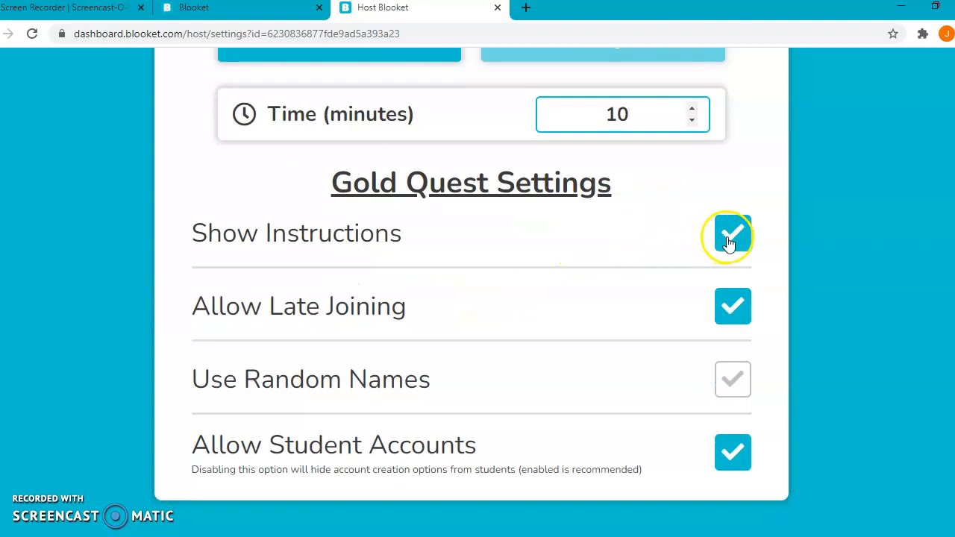
click(738, 383)
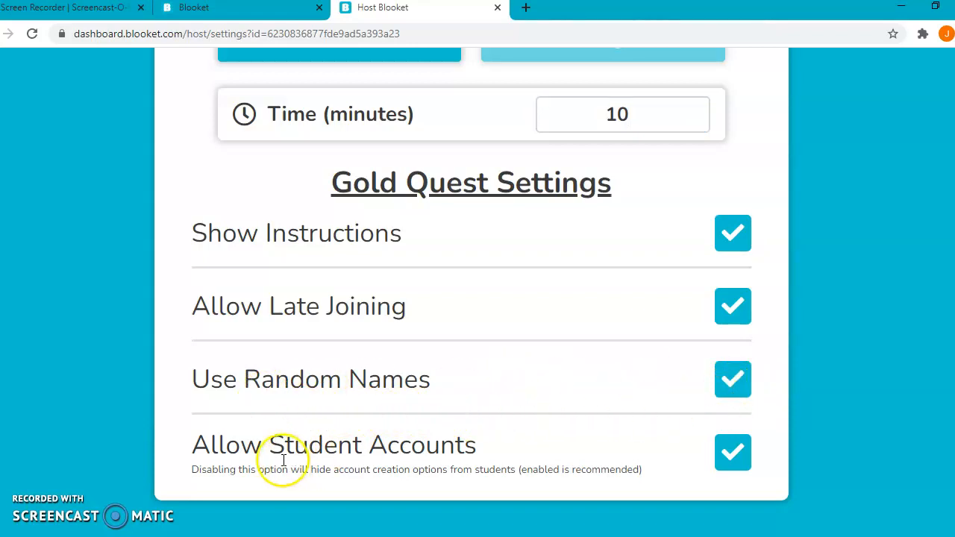
click(737, 379)
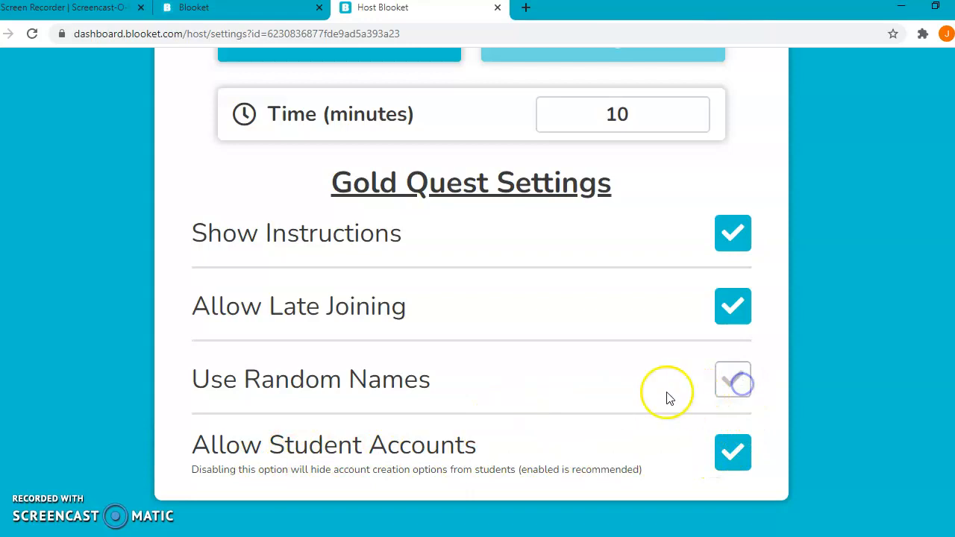
- Start hosting the Gold Quest game so that its player lobby opens
scroll(635, 389, up, 3)
scroll(627, 385, up, 3)
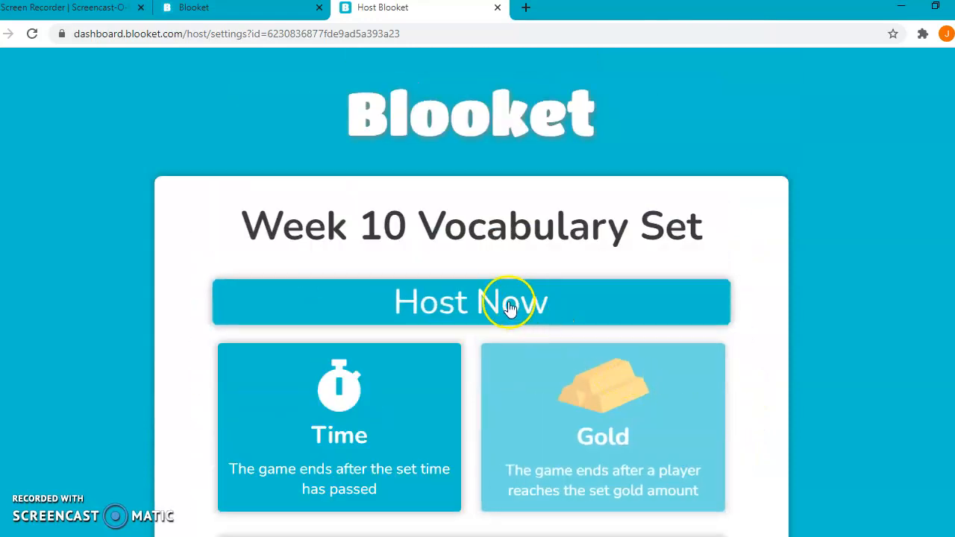
click(483, 304)
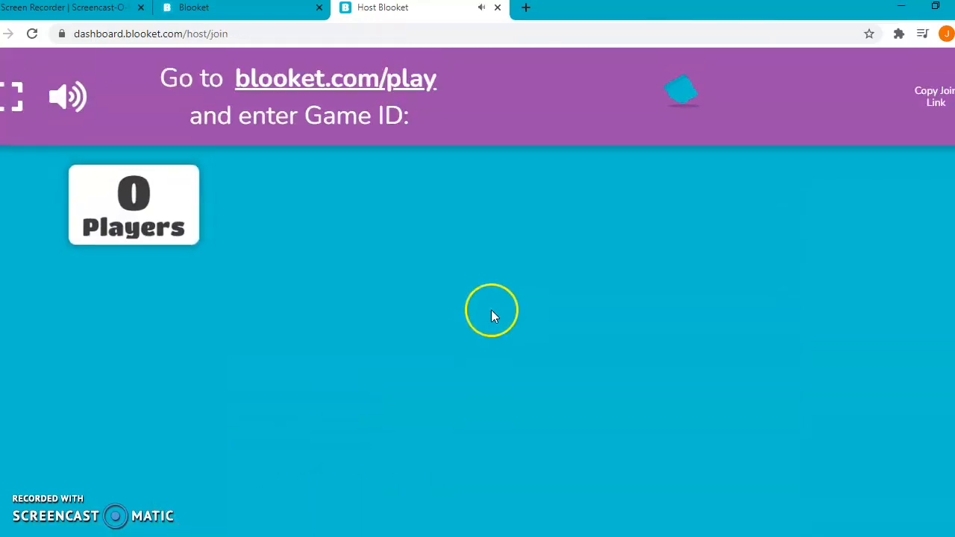